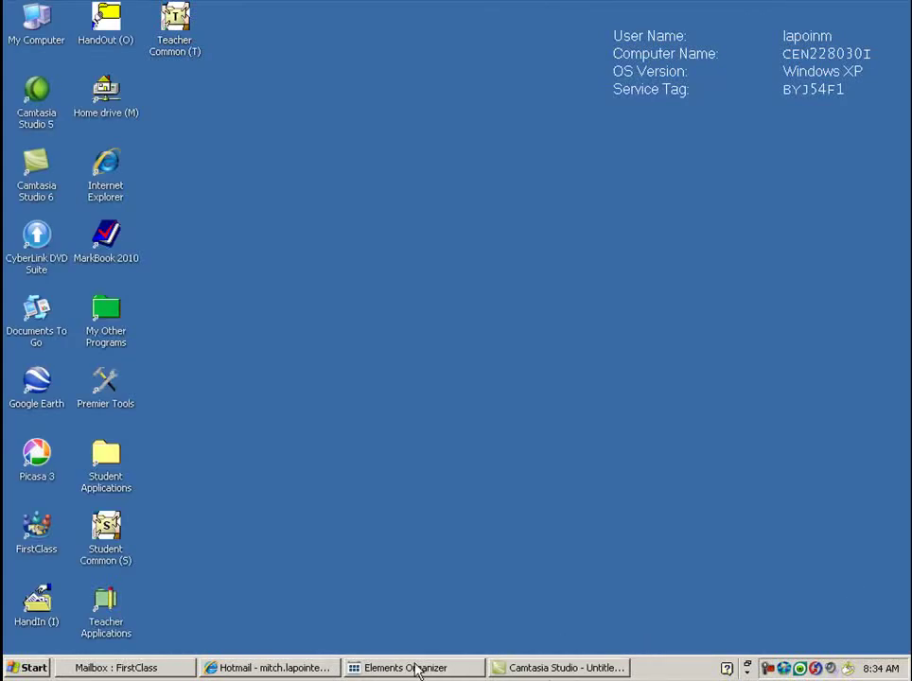
Restore the Organizer, shrink the basketball photo to a small thumbnail, and select it for editing
click(416, 668)
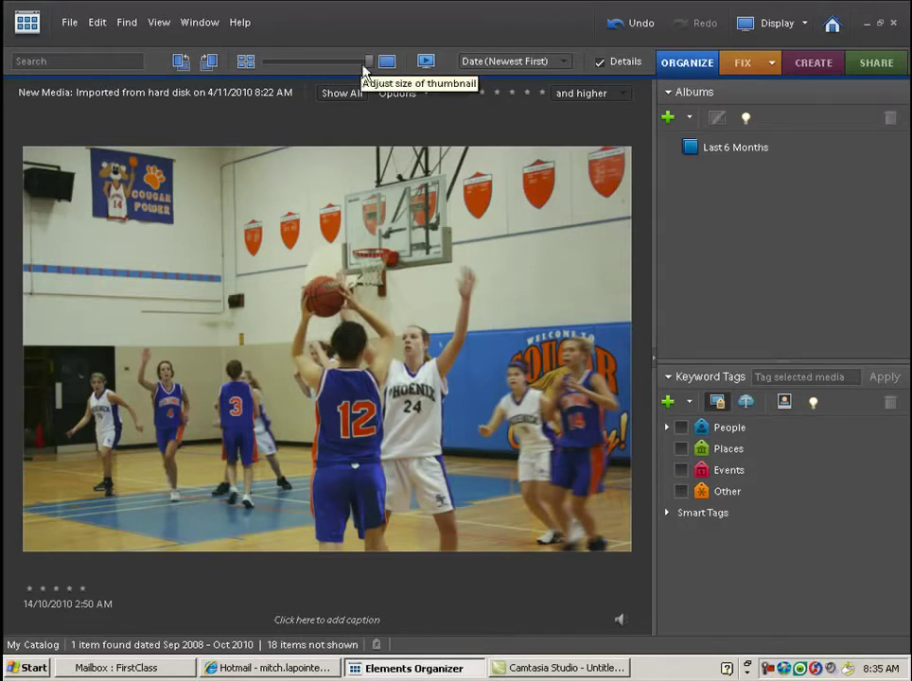
mouse_move(369, 62)
mouse_down()
mouse_move(346, 63)
mouse_move(382, 66)
mouse_up()
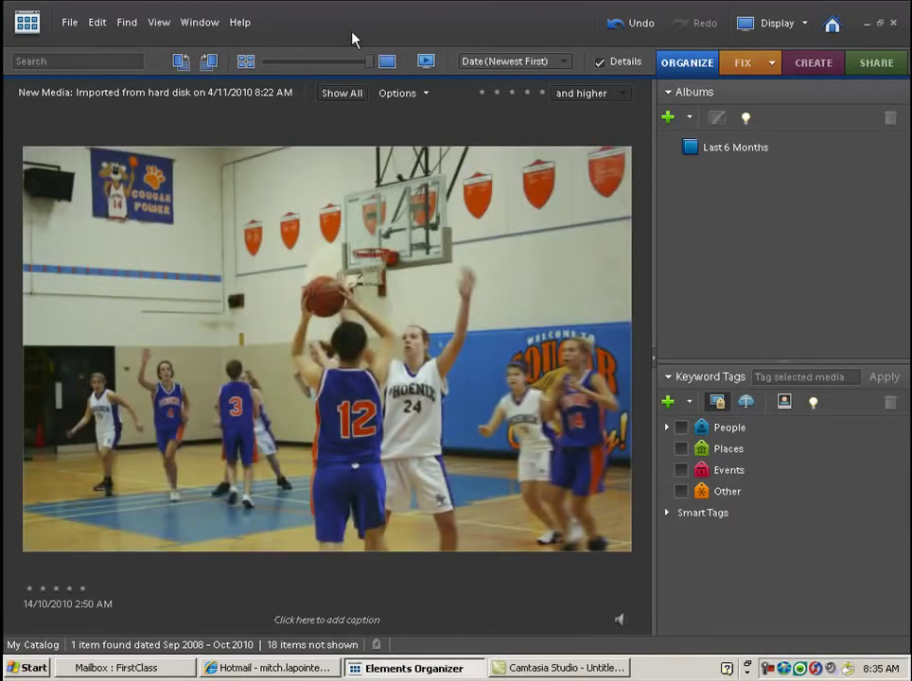
drag(371, 62, 344, 61)
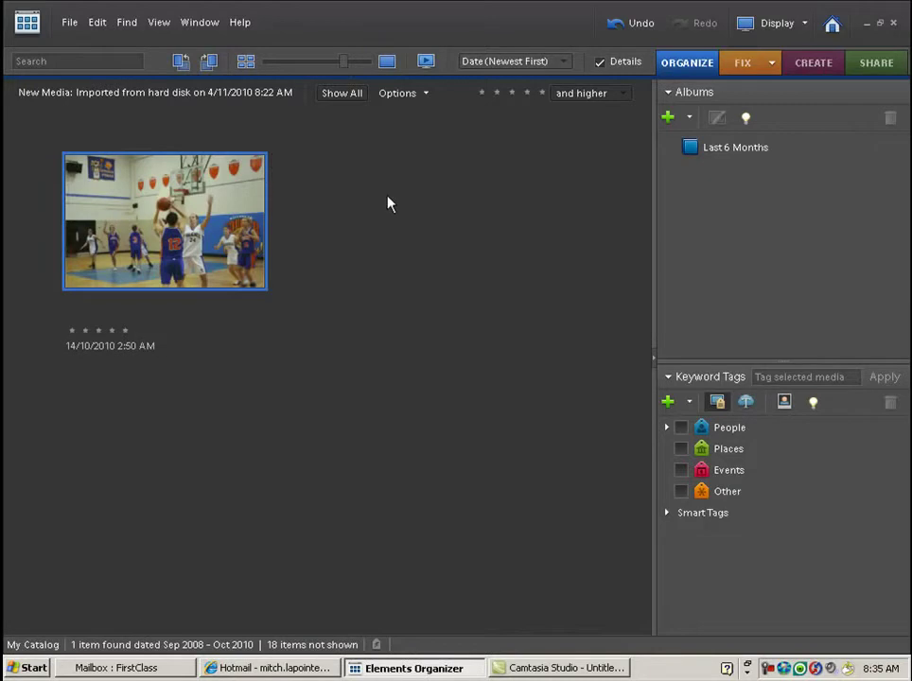
click(191, 202)
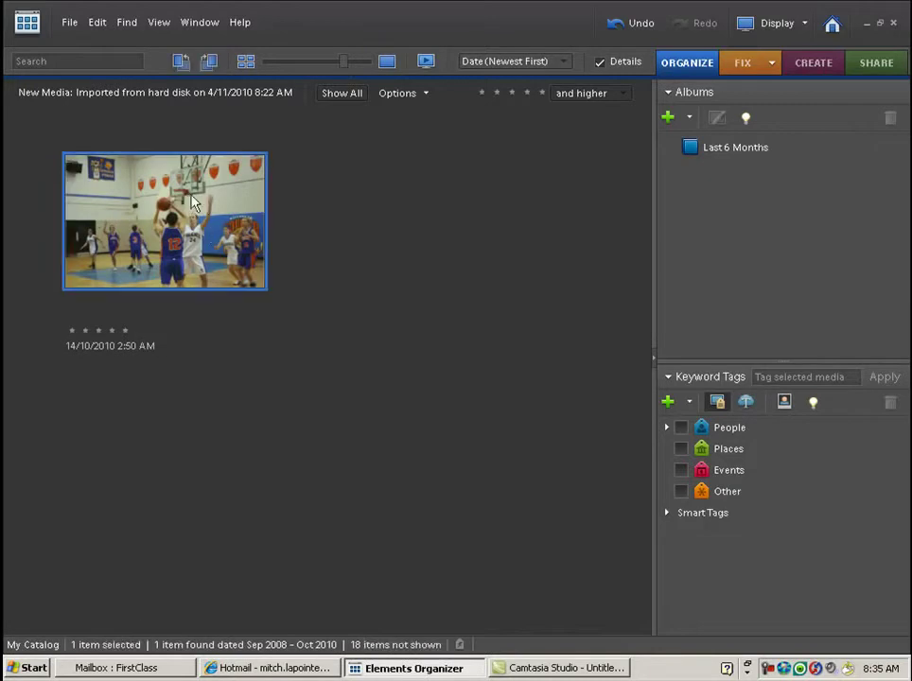
click(772, 65)
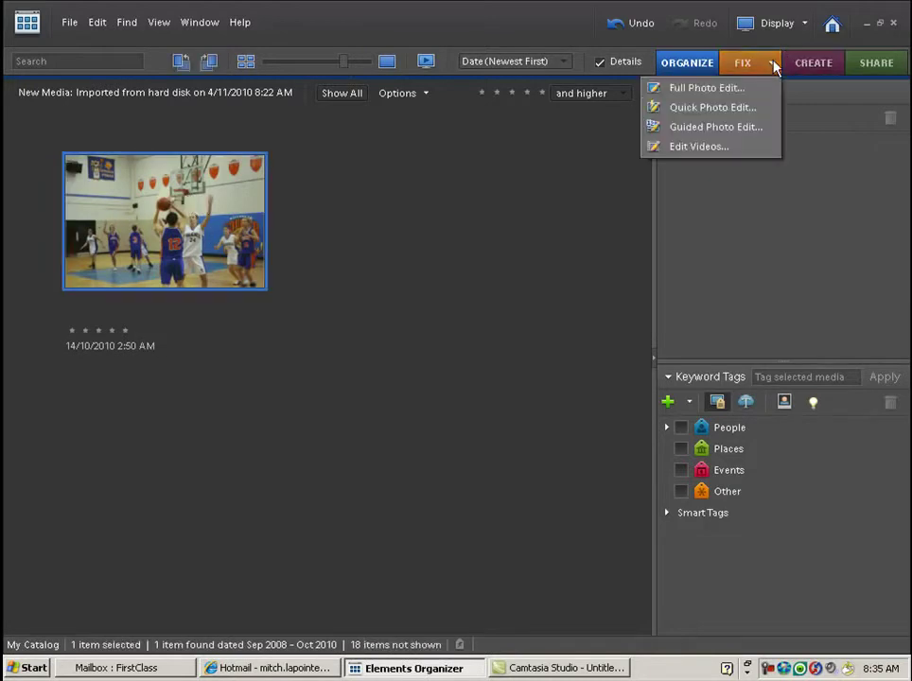
Open the basketball photo in Full Photo Edit and permanently dismiss the registration prompt
click(697, 90)
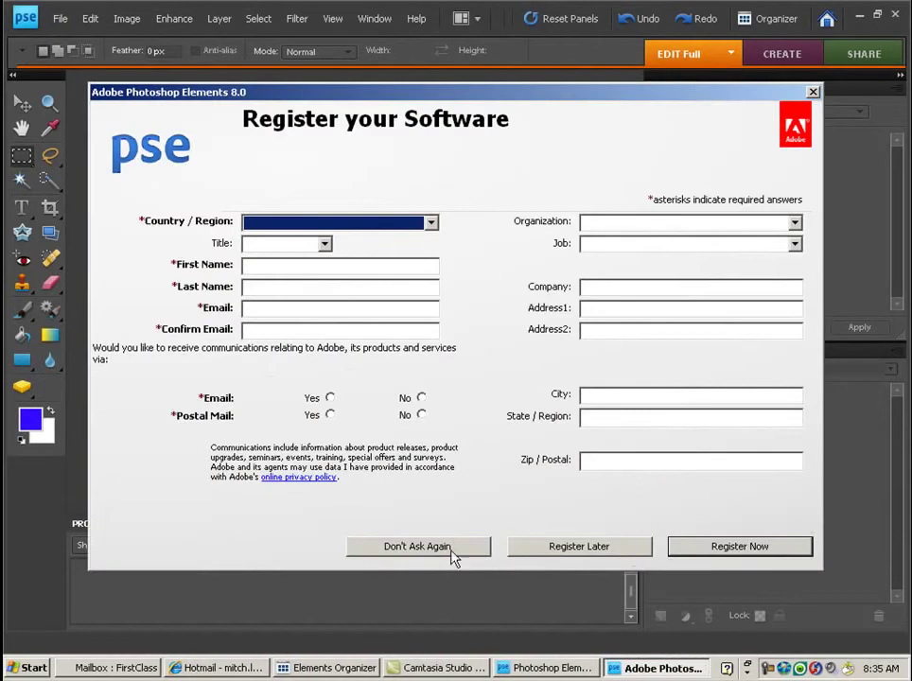
click(450, 549)
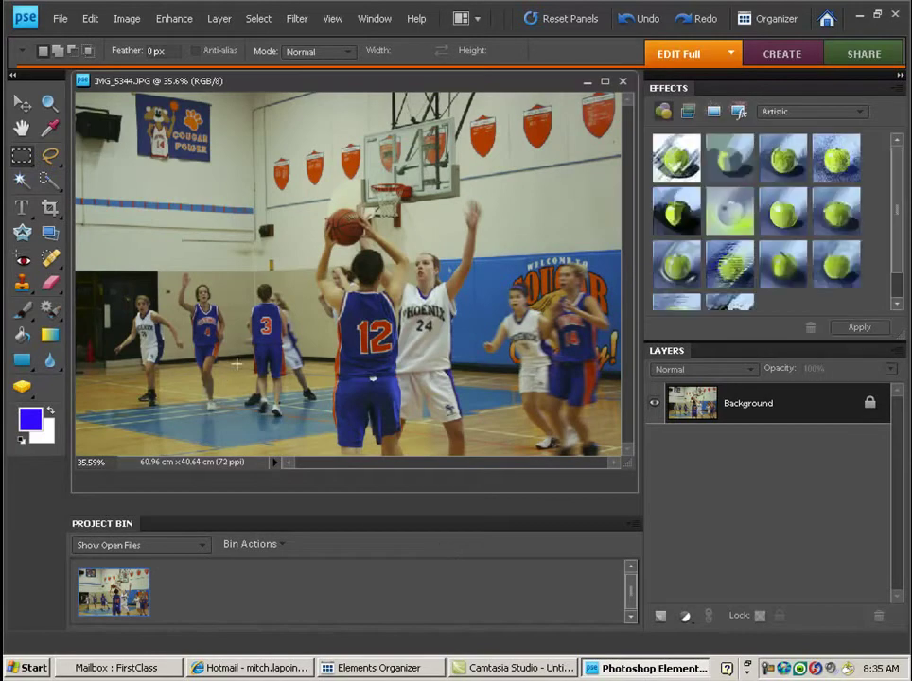
click(305, 21)
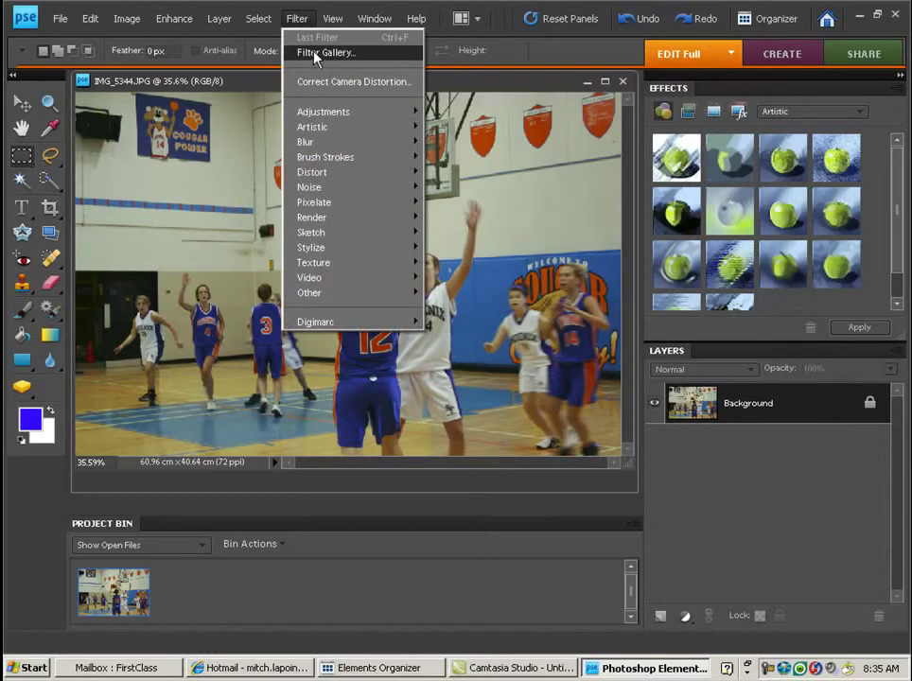
Open the Filter Gallery and zoom its preview out to 25% to show the whole photo
click(314, 54)
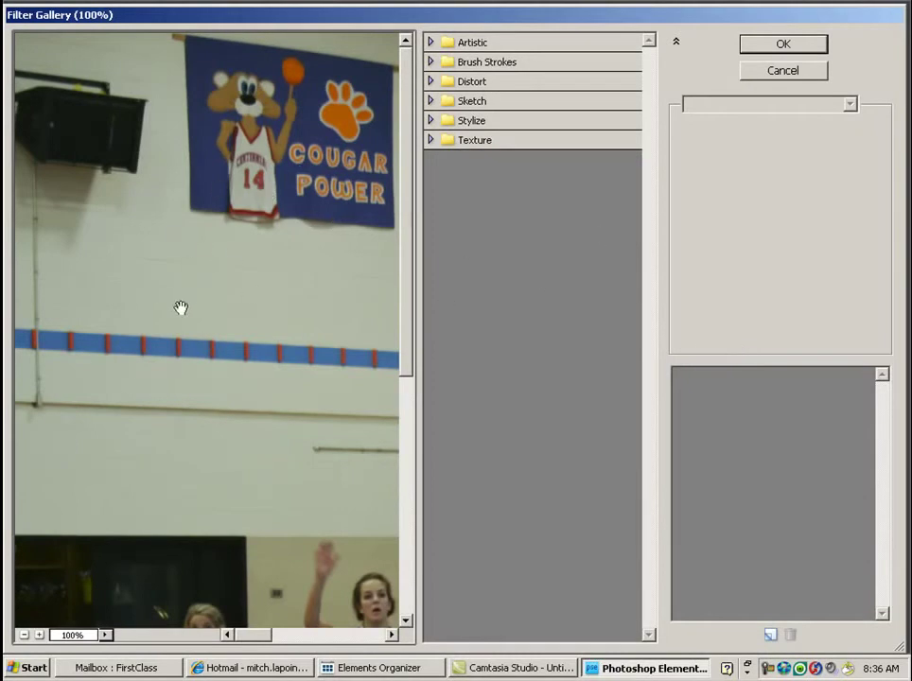
click(25, 635)
click(25, 634)
click(25, 635)
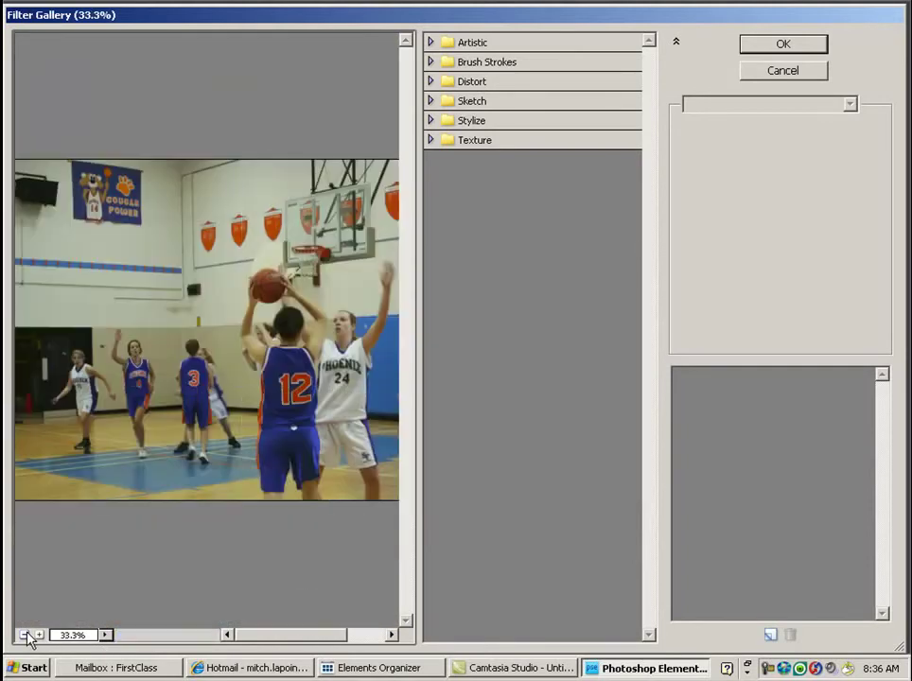
click(26, 635)
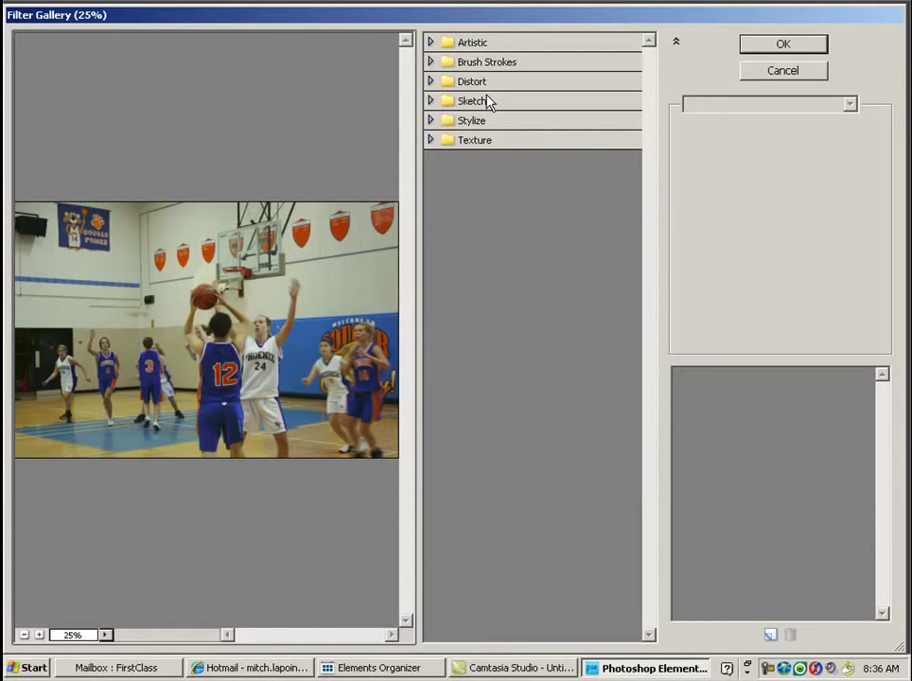
click(431, 43)
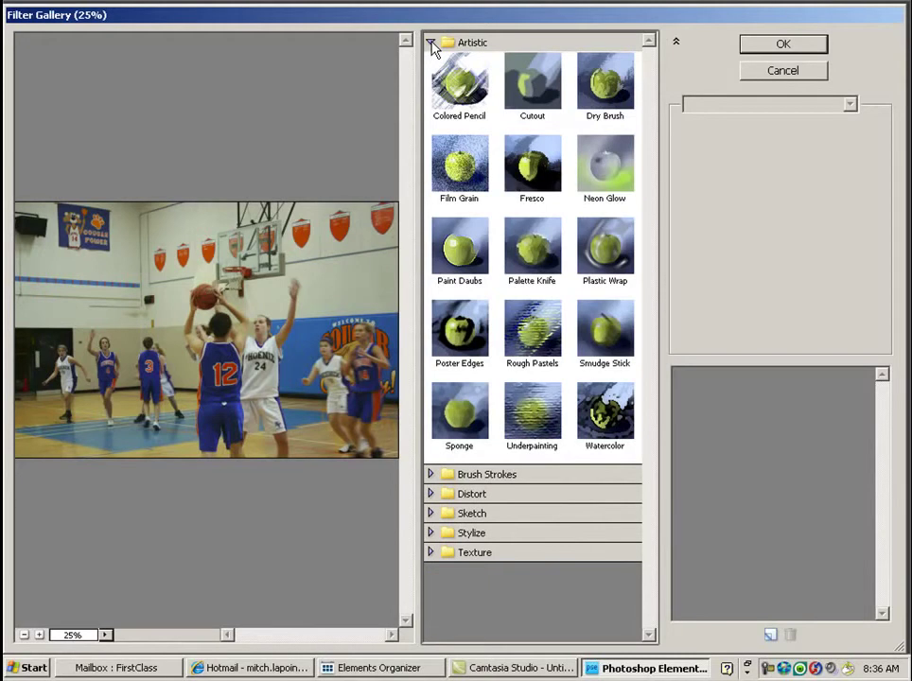
click(431, 43)
click(432, 62)
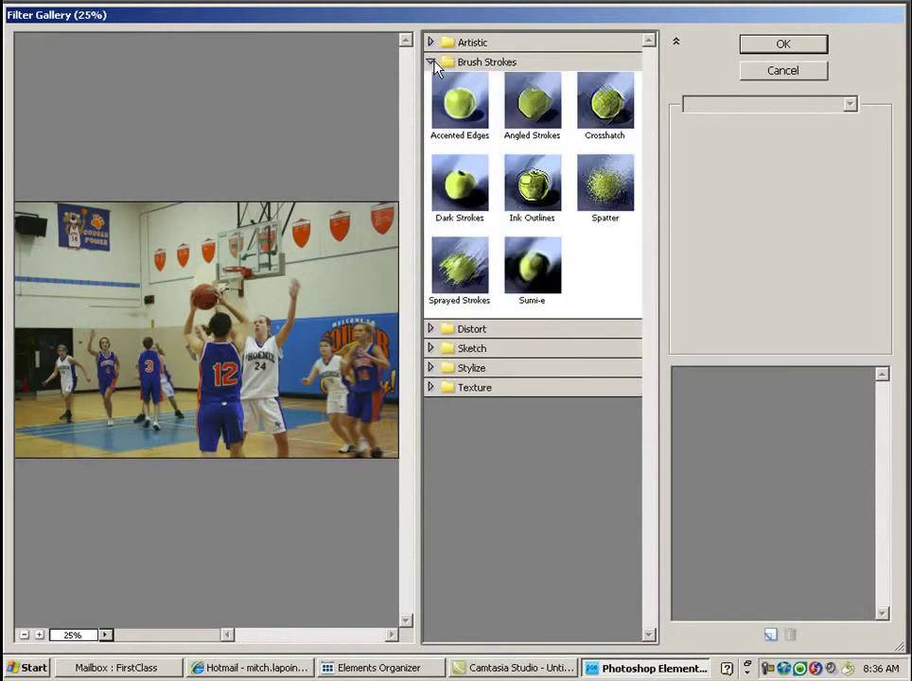
click(431, 62)
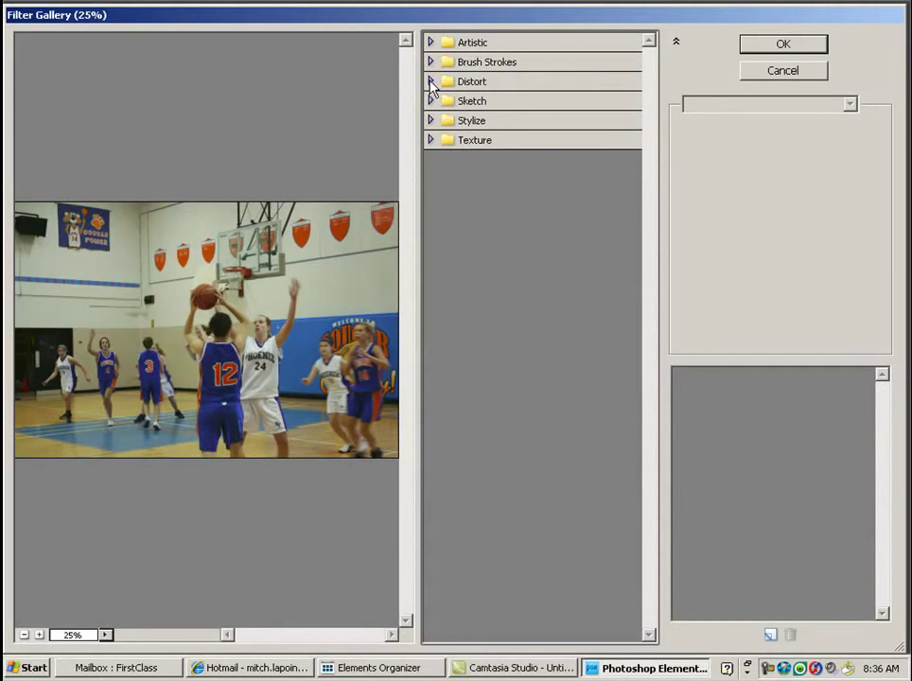
click(431, 82)
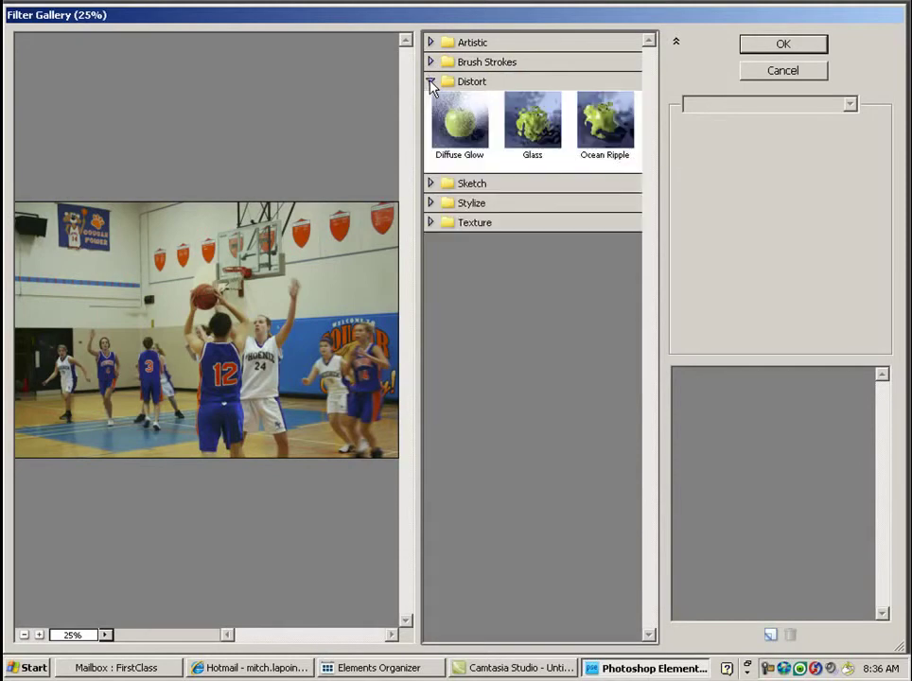
click(431, 82)
click(431, 101)
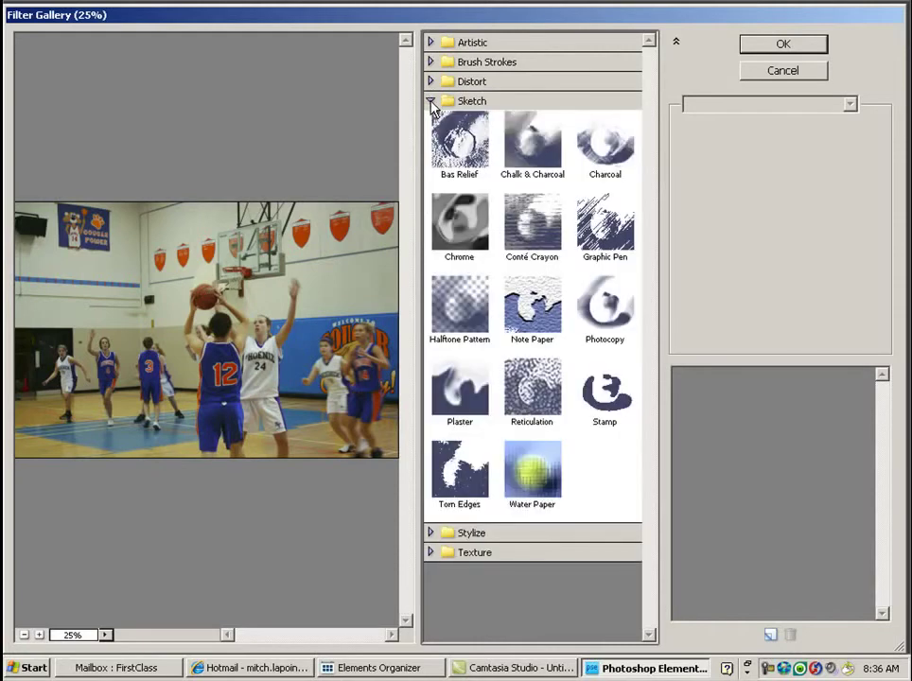
click(431, 102)
click(432, 121)
click(431, 121)
click(432, 140)
click(432, 141)
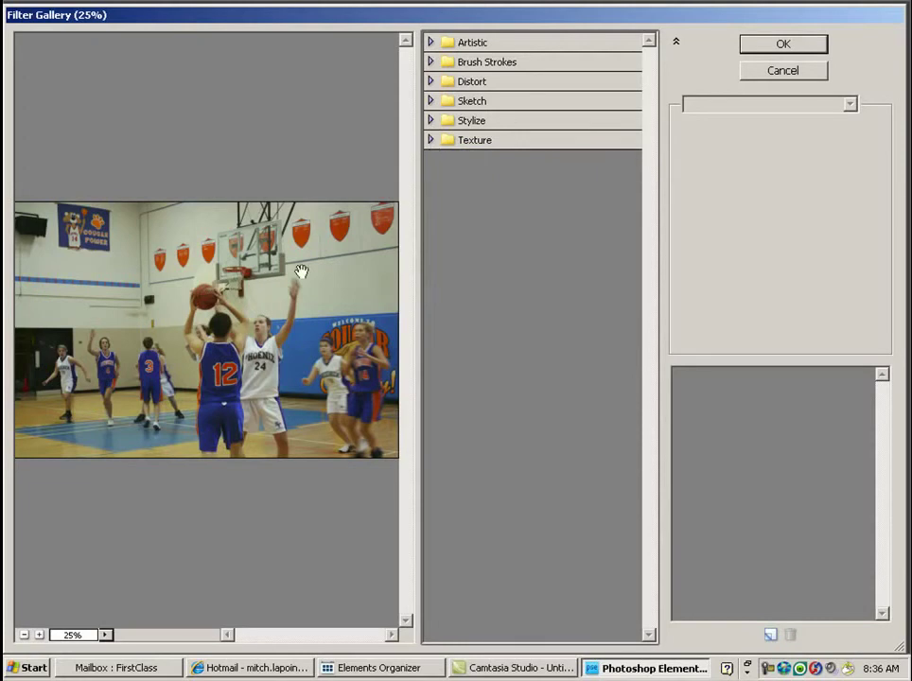
Preview Artistic ▸ Plastic Wrap, then collapse Artistic and reveal the Brush Strokes filters
click(432, 43)
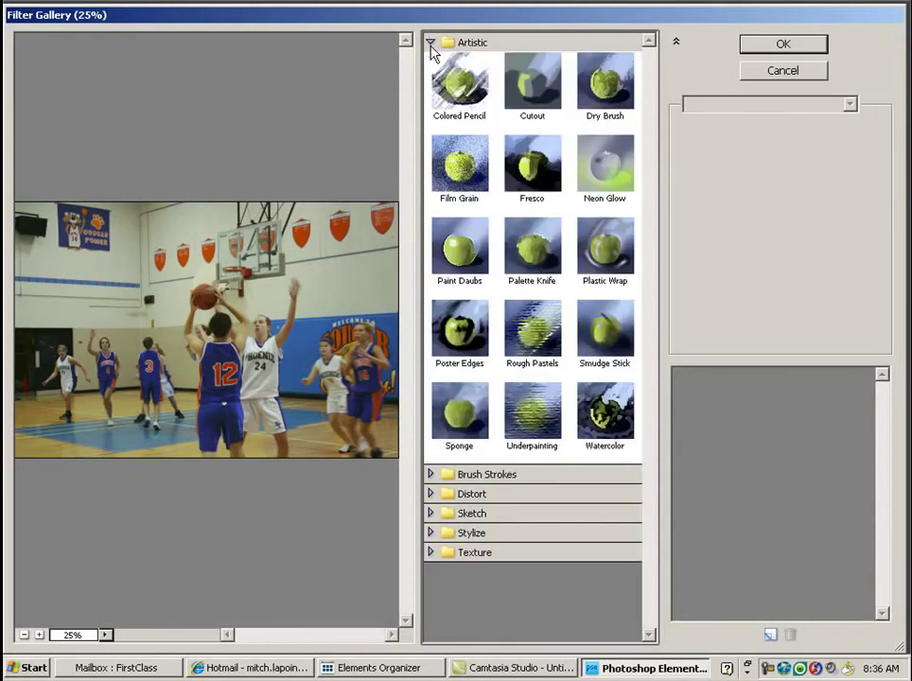
click(606, 250)
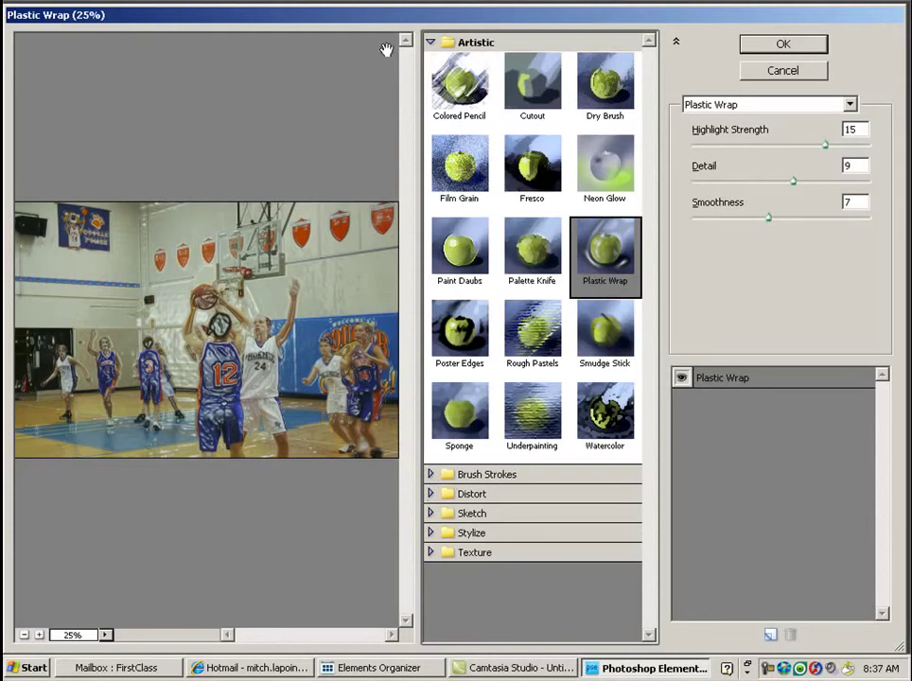
click(431, 42)
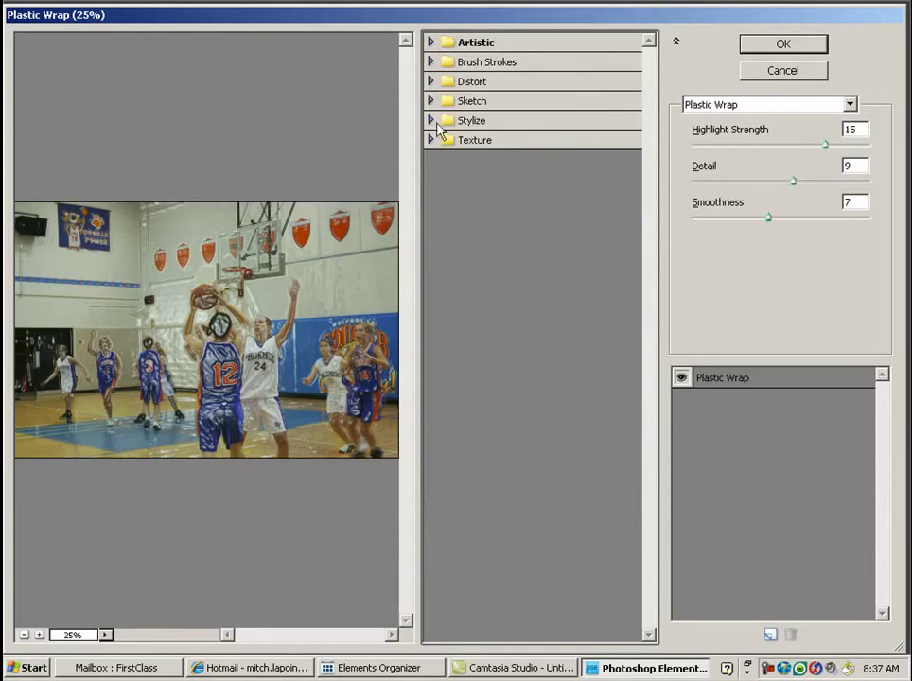
click(432, 61)
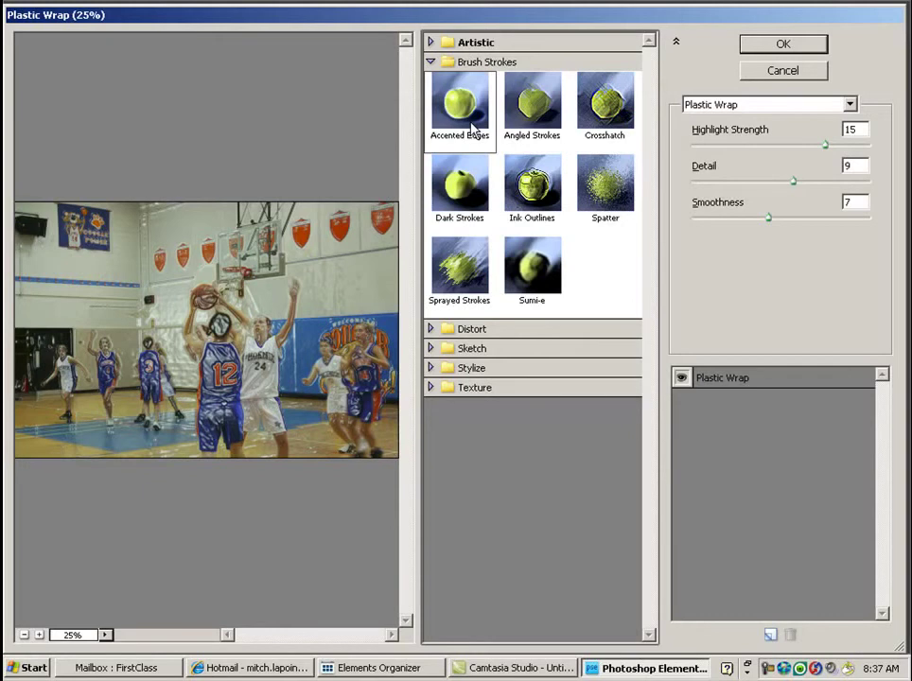
Preview Ink Outlines, then browse past Distort to reveal the Sketch filters
click(532, 187)
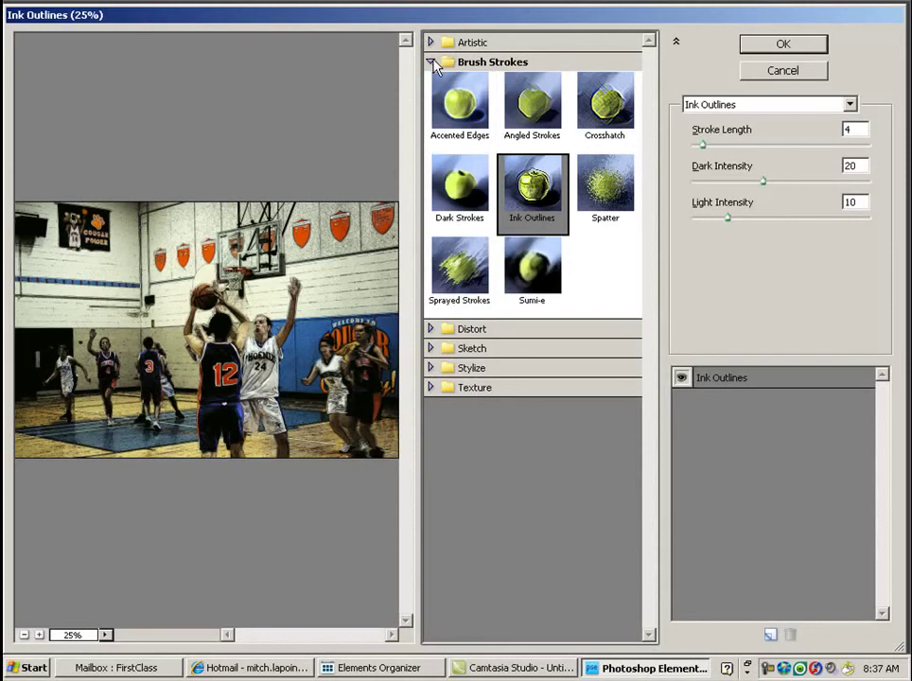
click(432, 62)
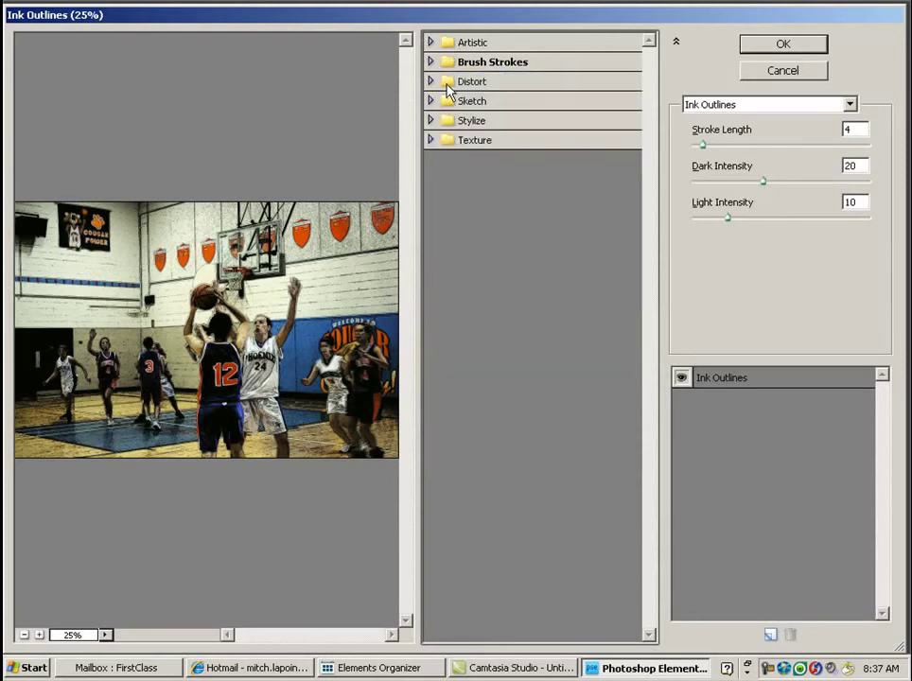
click(449, 84)
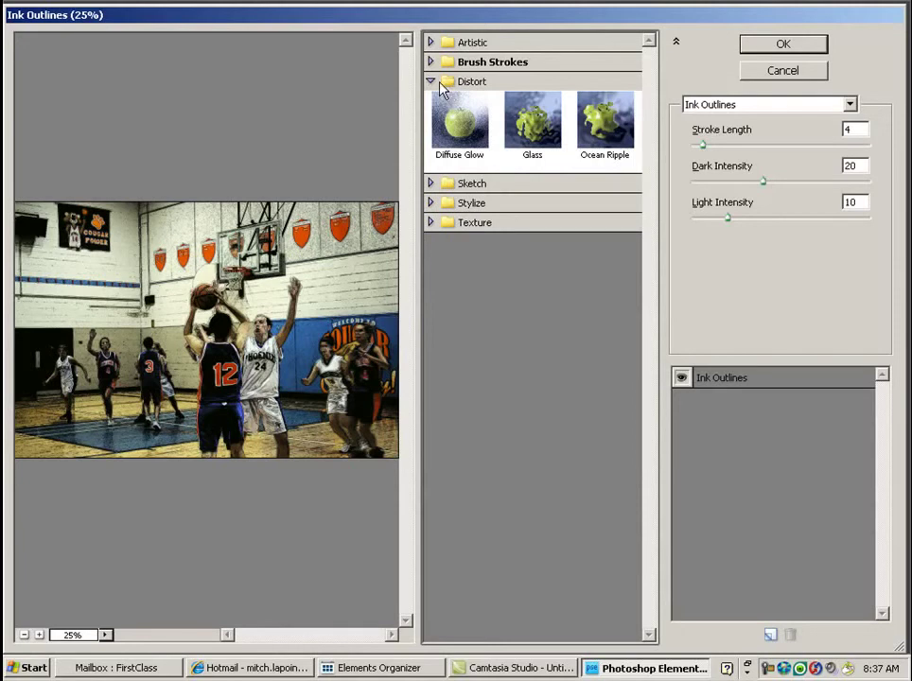
click(439, 83)
click(433, 101)
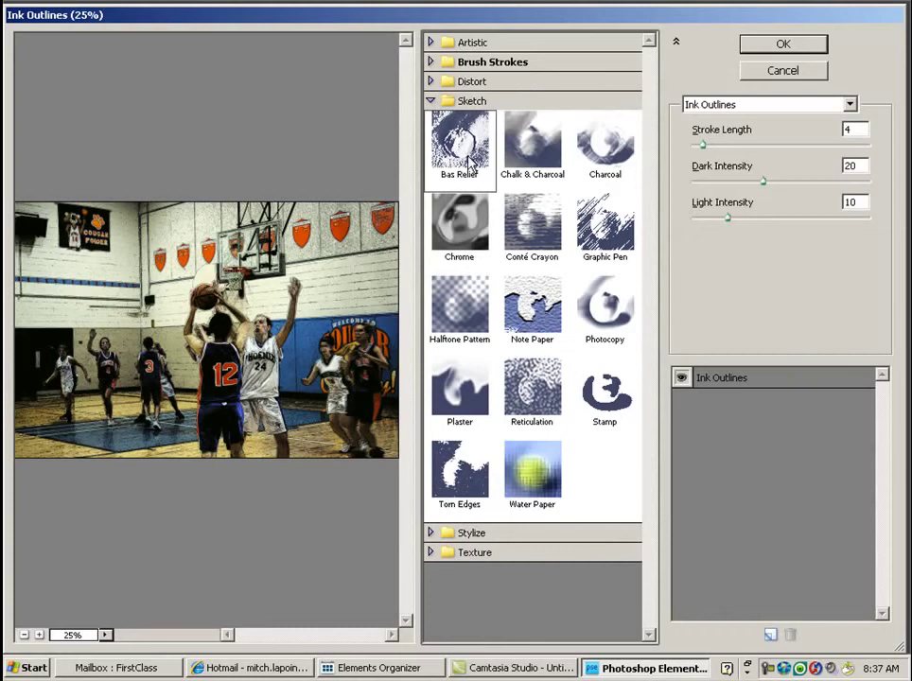
Preview the Bas Relief filter at Detail 13, Smoothness 3, Light Bottom
click(459, 146)
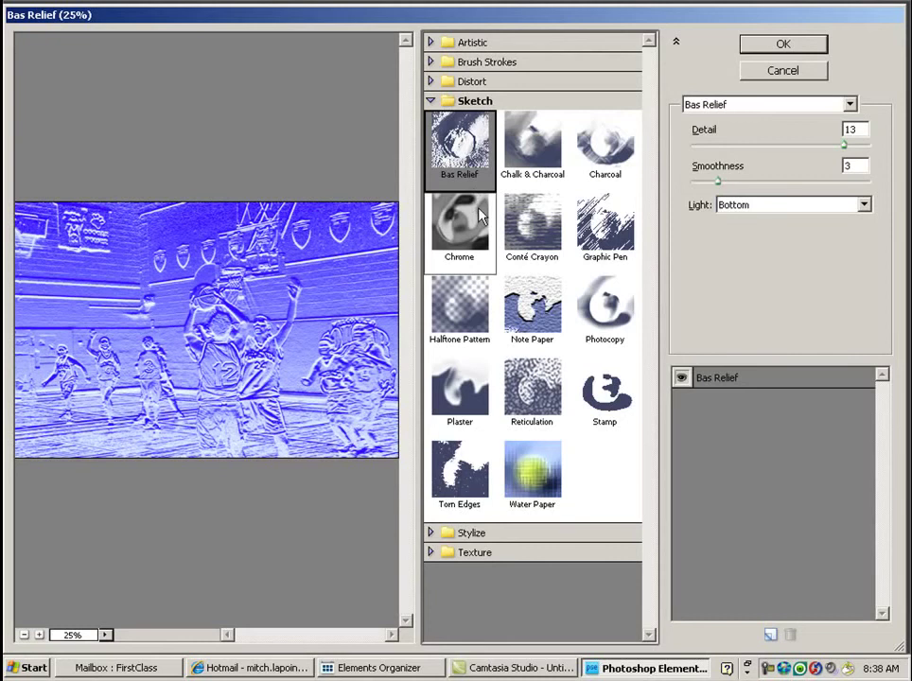
Preview Photocopy with Detail raised to 8 and Darkness lowered to 7
click(606, 312)
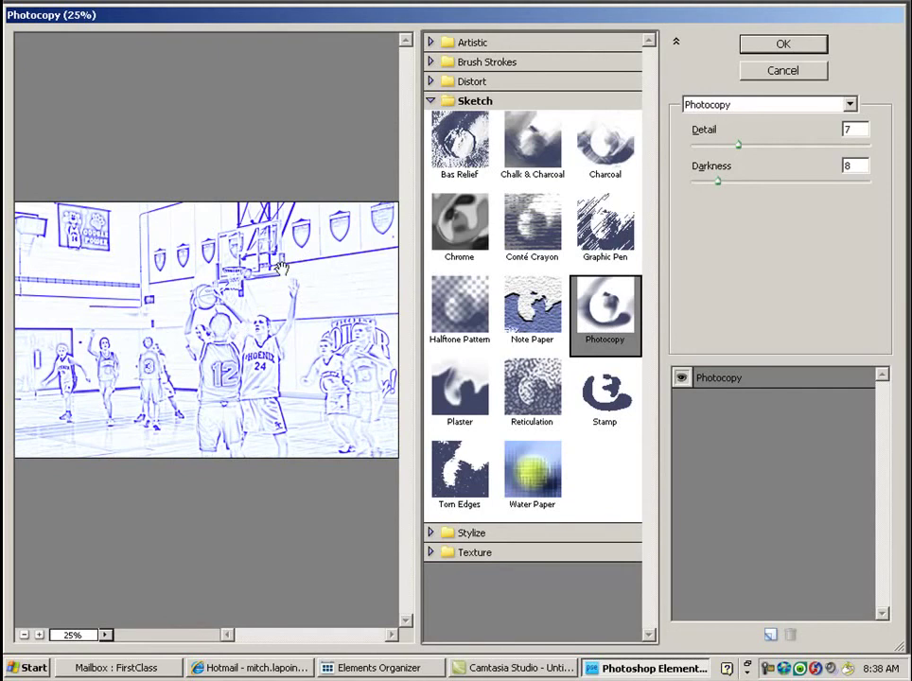
drag(738, 146, 743, 146)
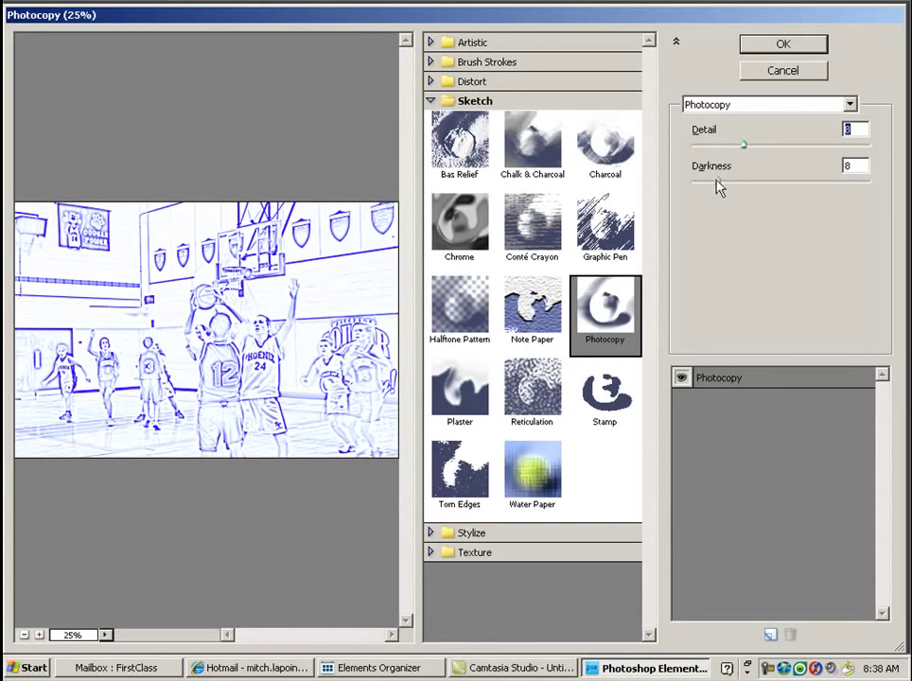
drag(719, 187, 708, 186)
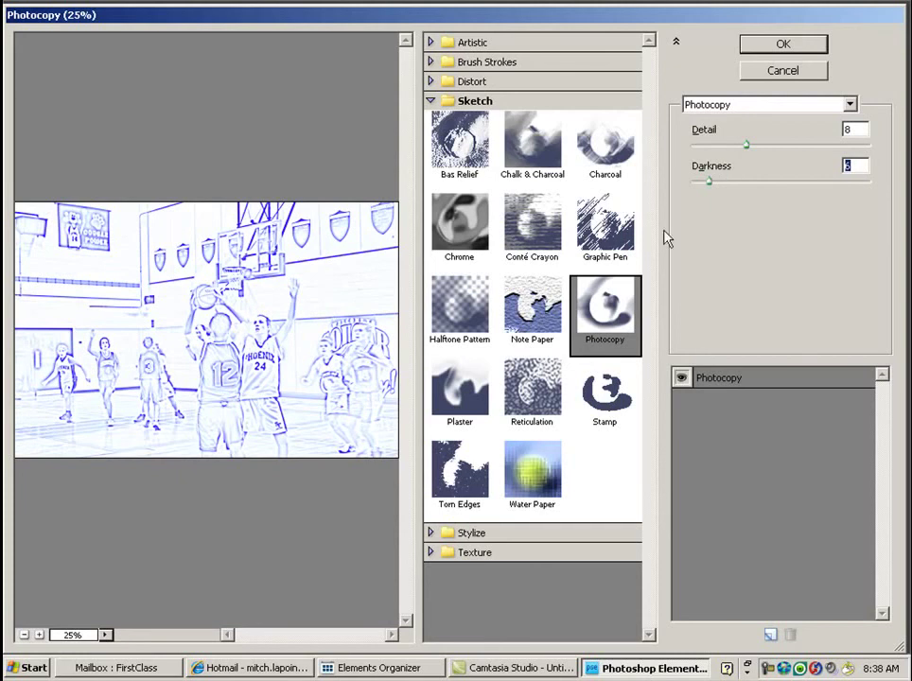
Try Graphic Pen, then preview Stylize ▸ Glowing Edges (Edge Width 2, Brightness 6, Smoothness 5)
click(622, 238)
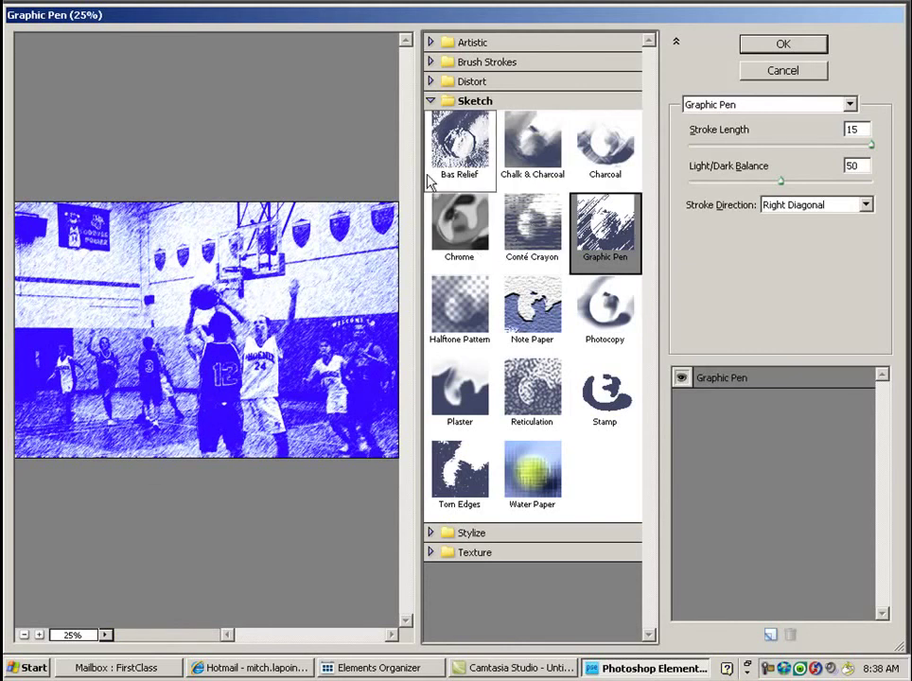
click(442, 532)
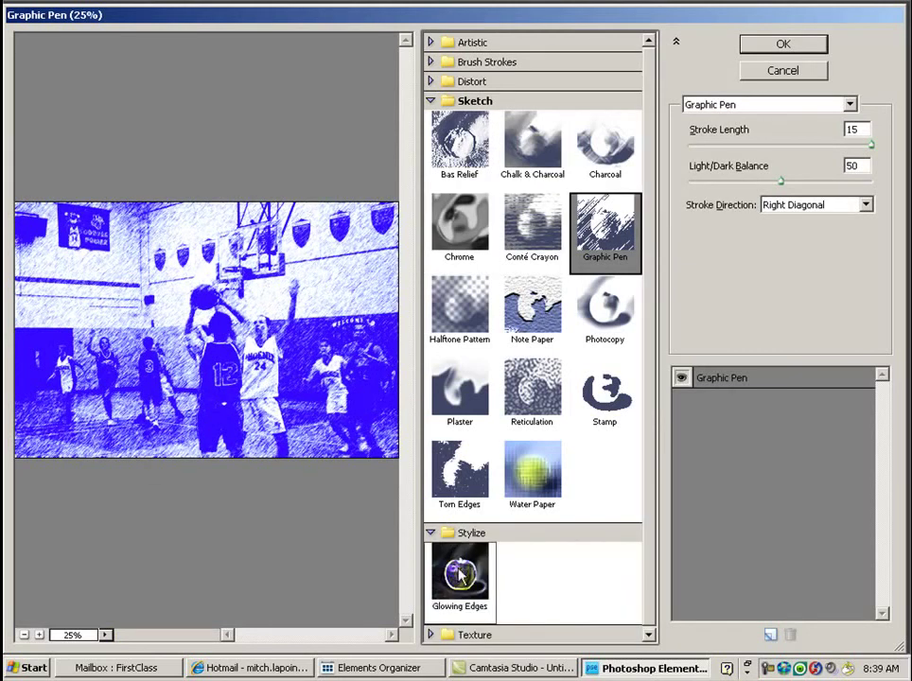
click(460, 572)
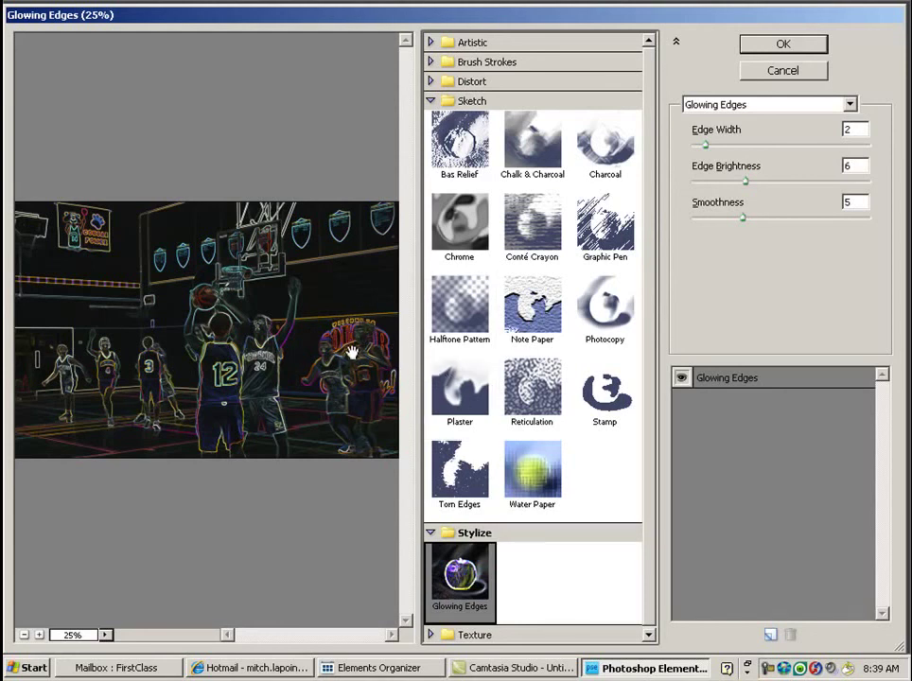
Try Texture ▸ Stained Glass, then switch the preview back to Stylize ▸ Glowing Edges
click(446, 535)
click(431, 102)
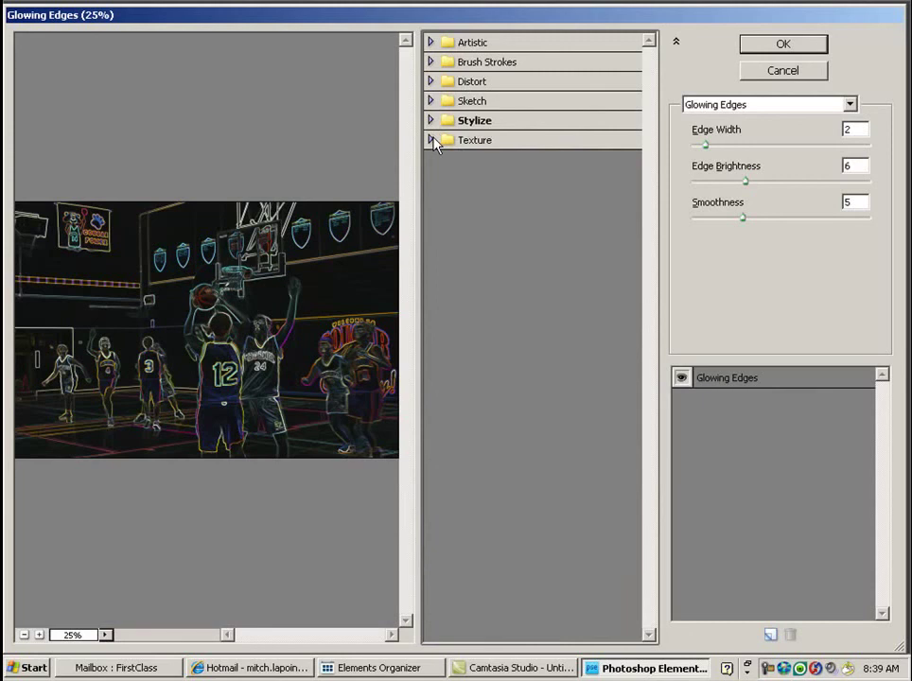
click(433, 140)
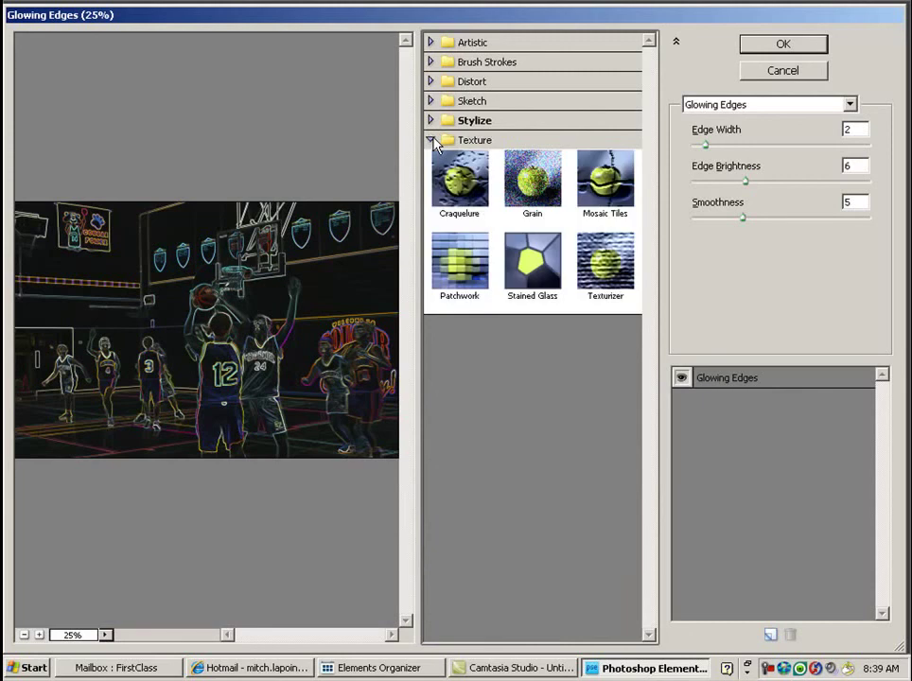
click(538, 265)
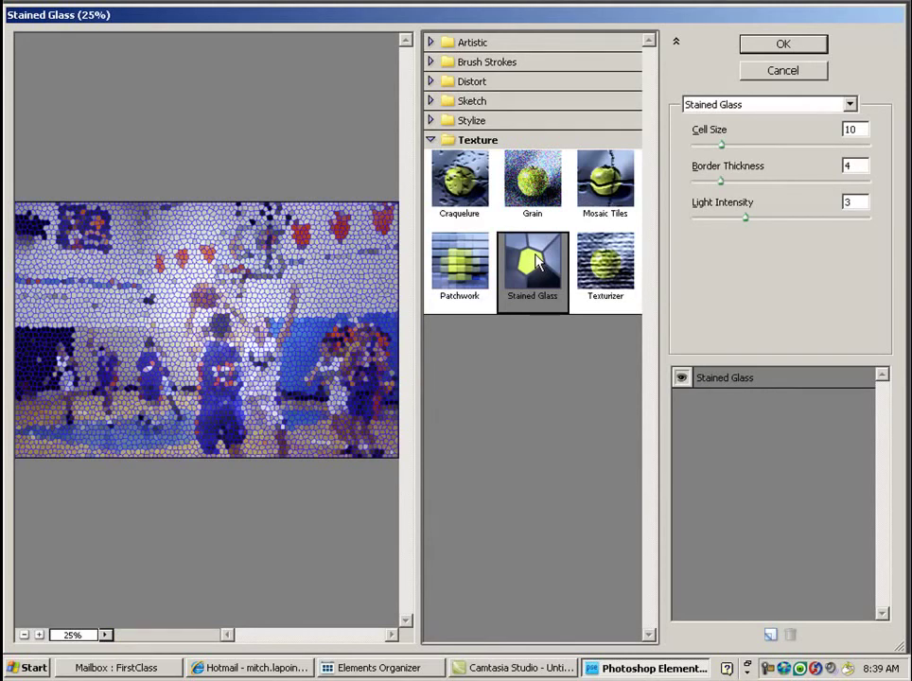
click(432, 121)
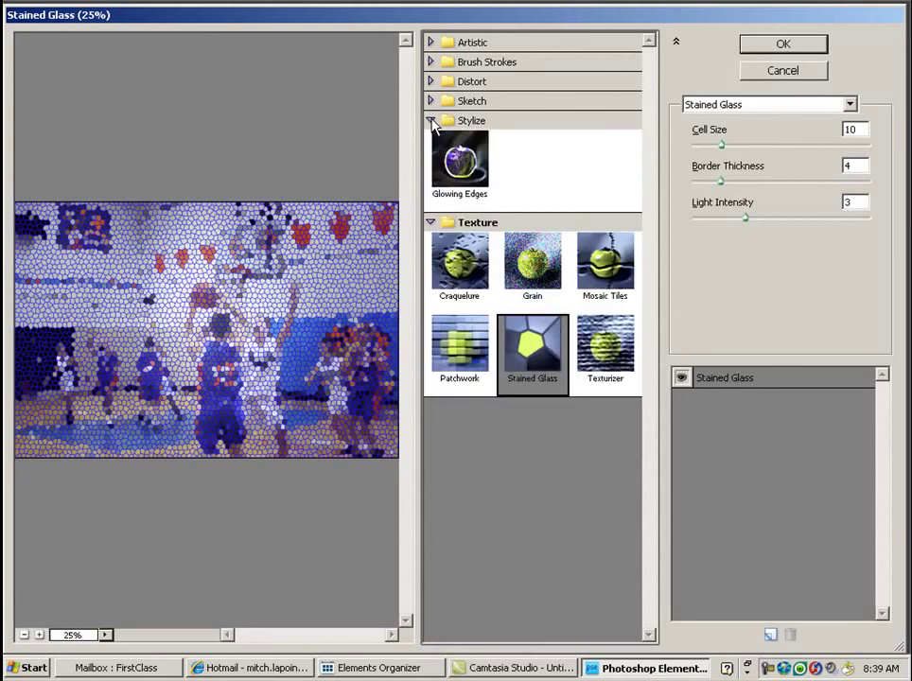
click(454, 165)
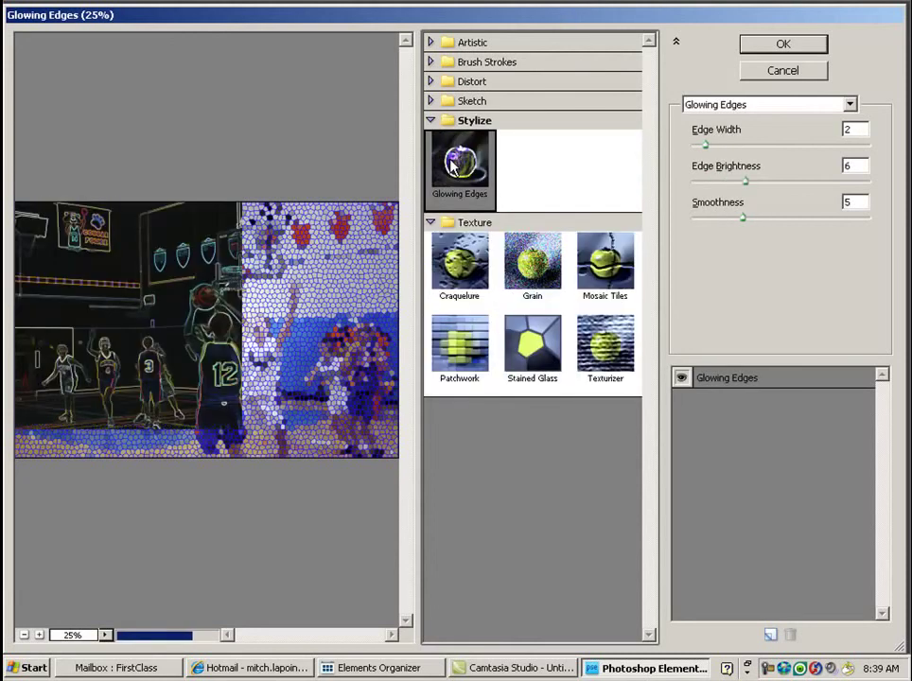
Confirm the Filter Gallery to apply Glowing Edges to IMG_5344.JPG
click(783, 44)
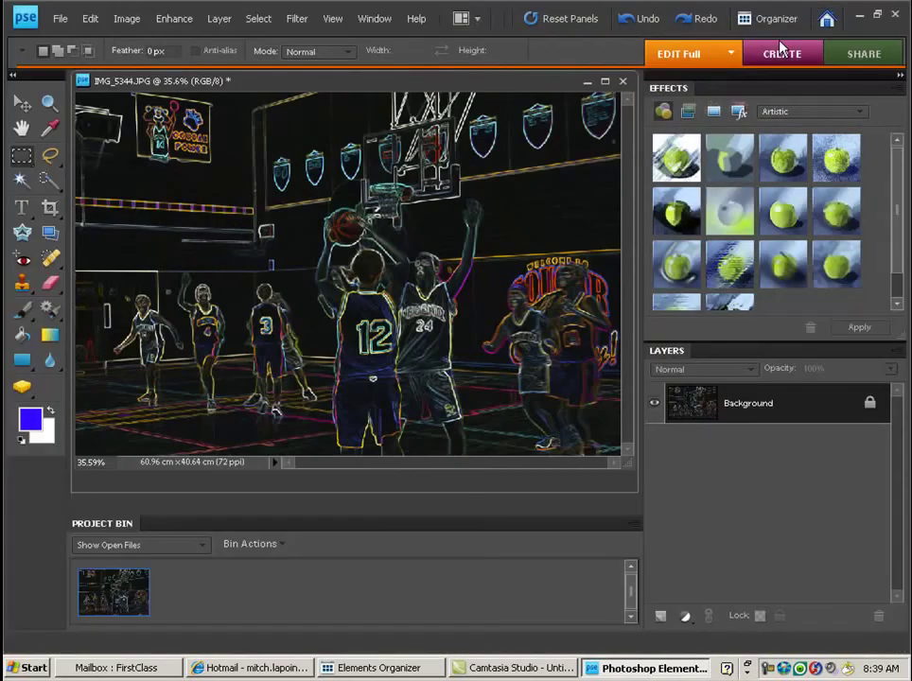